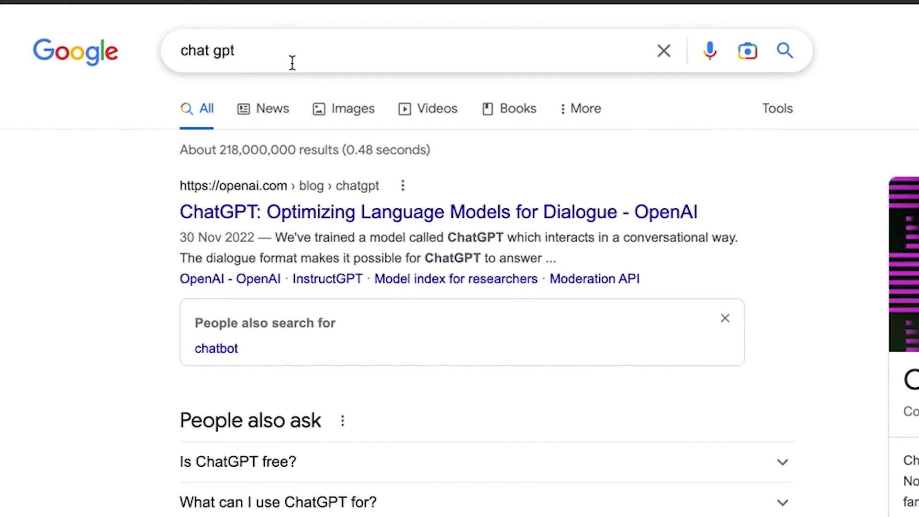
Open the 'ChatGPT: Optimizing Language Models for Dialogue - OpenAI' result from Google Search
click(291, 221)
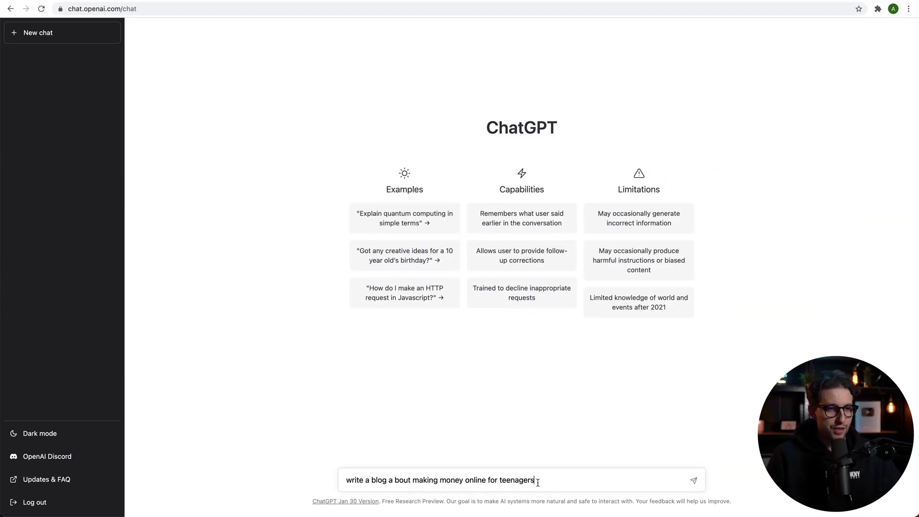
Send the prompt 'write a blog a bout making money online for teenagers' to ChatGPT
key(Return)
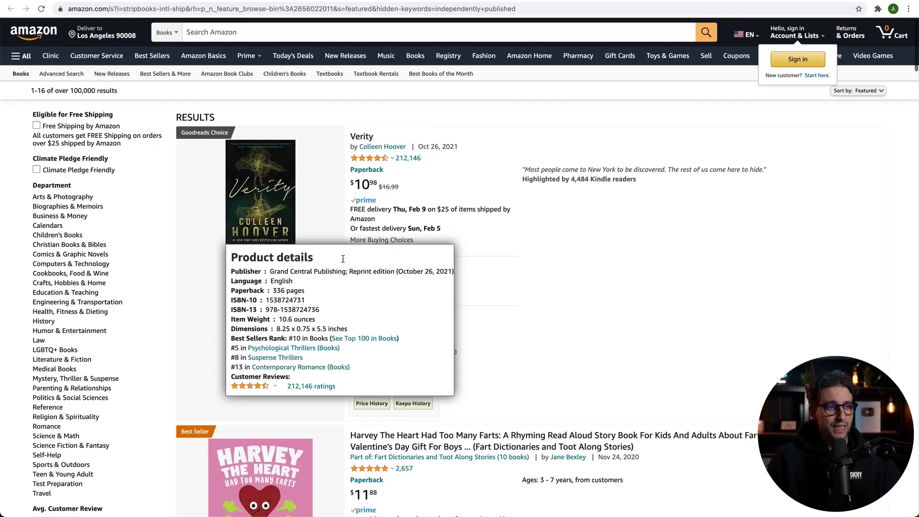
scroll(343, 259, down, 9)
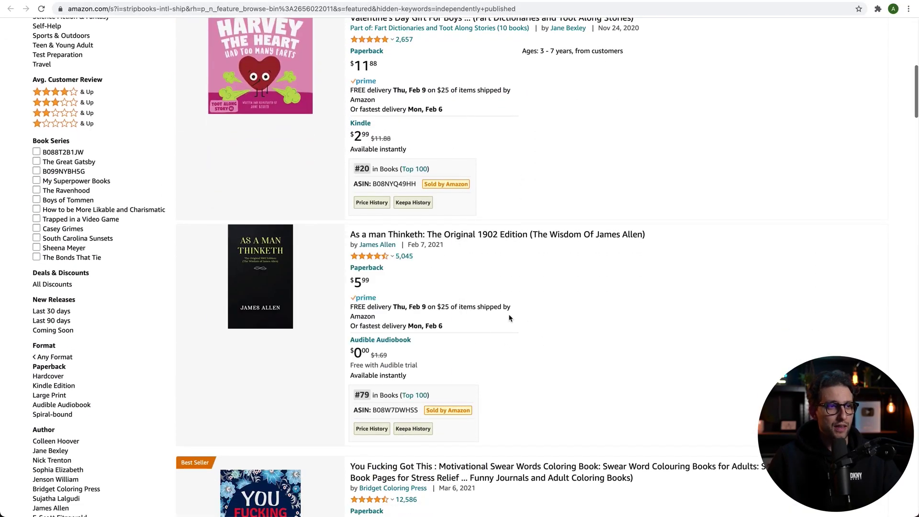
scroll(510, 319, up, 8)
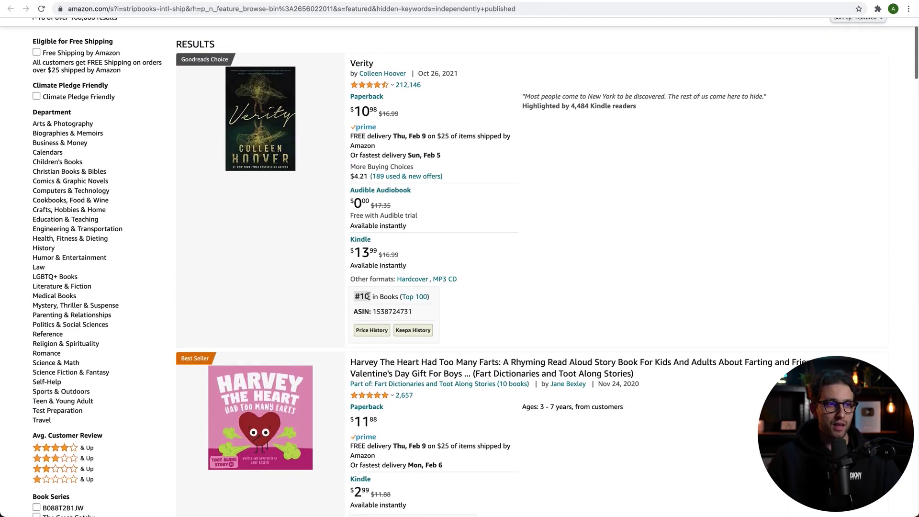
scroll(403, 150, up, 2)
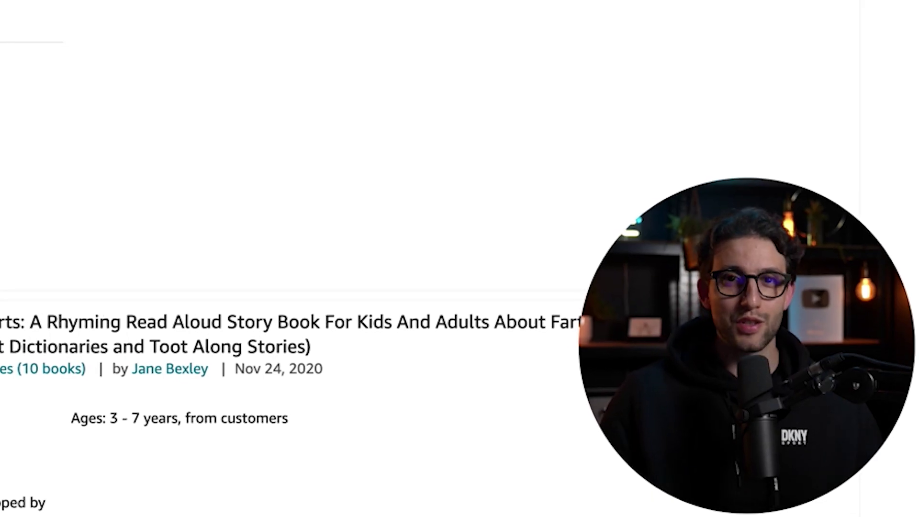
scroll(266, 341, down, 5)
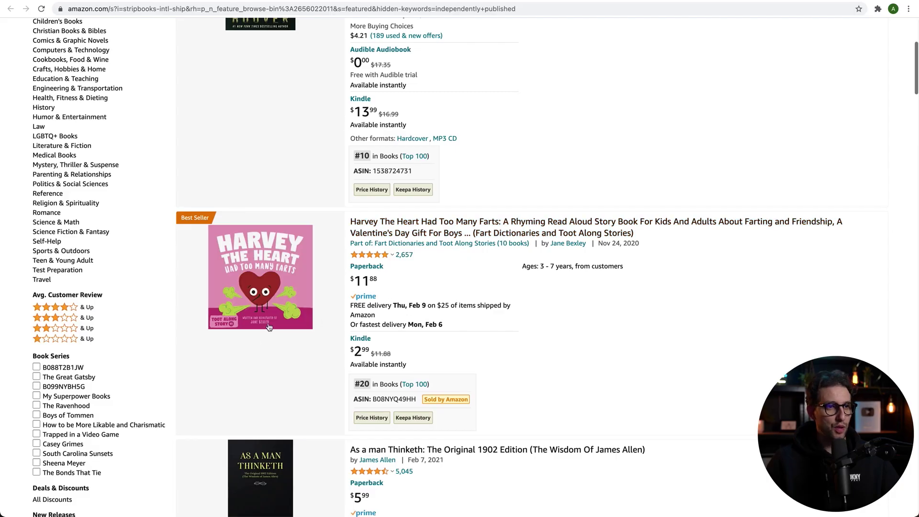
scroll(417, 341, down, 20)
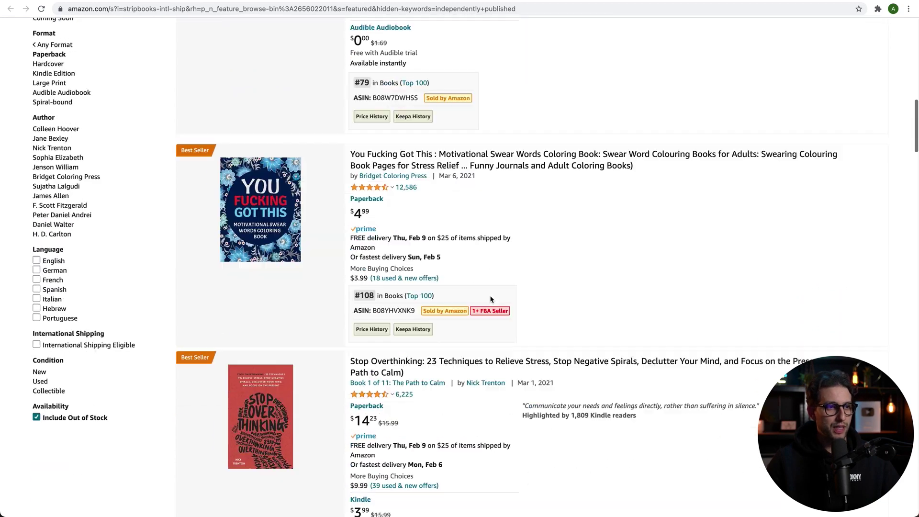
scroll(491, 299, down, 7)
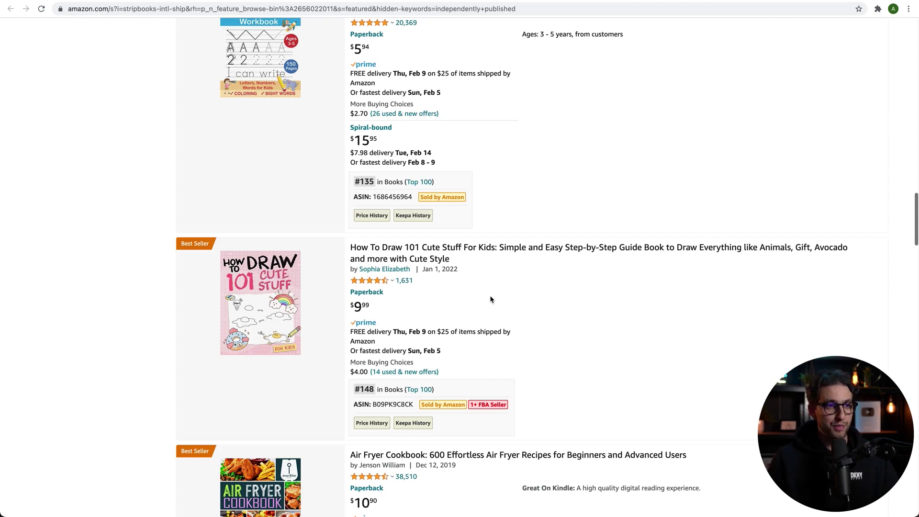
scroll(491, 299, up, 15)
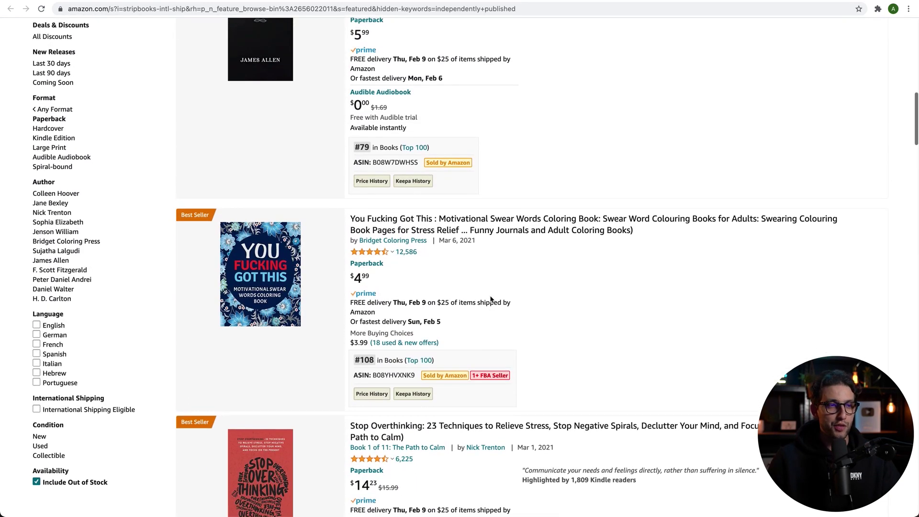
scroll(489, 299, up, 9)
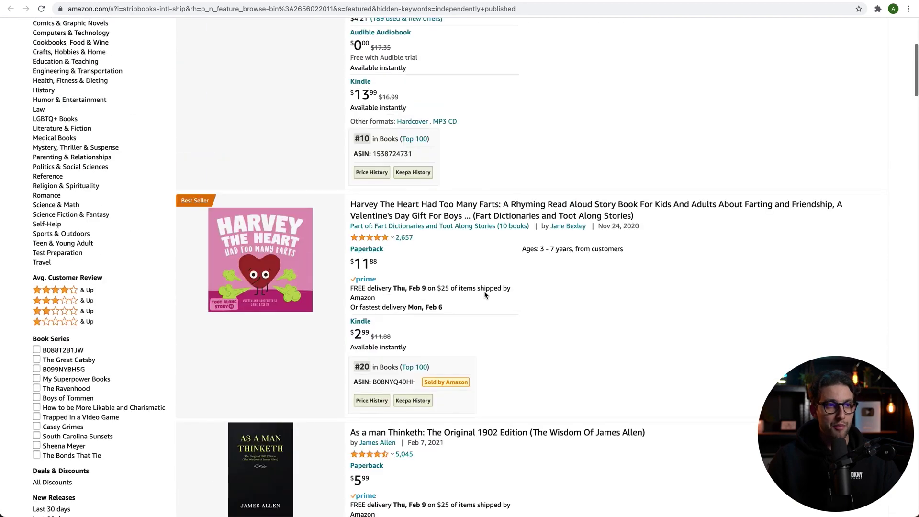
scroll(485, 295, up, 4)
scroll(490, 232, up, 1)
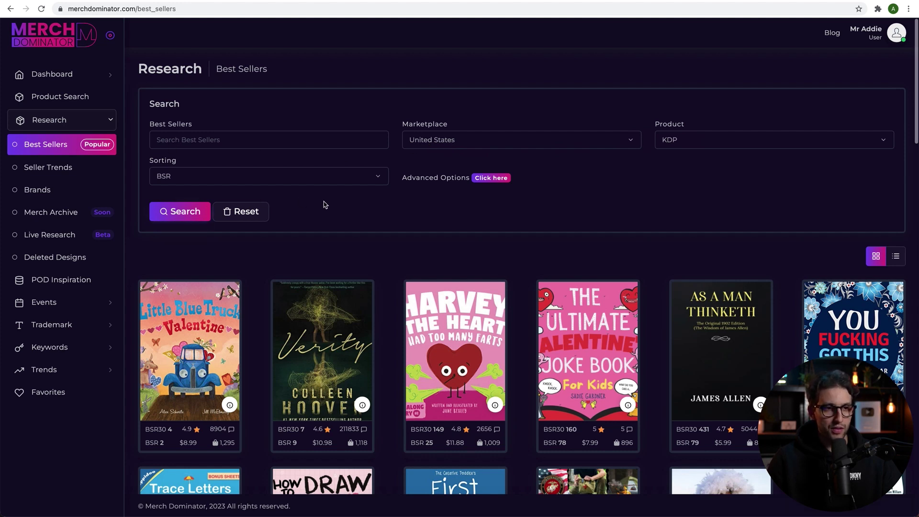
scroll(458, 273, down, 3)
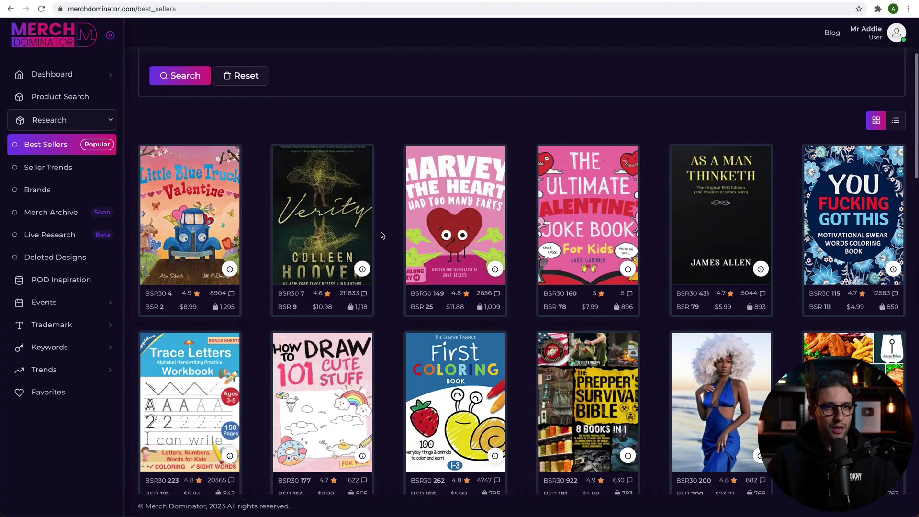
scroll(383, 235, down, 8)
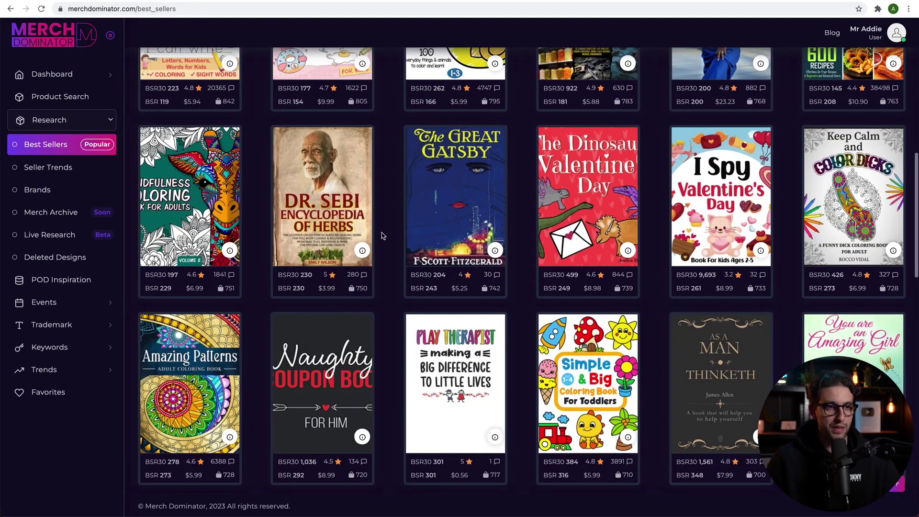
scroll(383, 235, down, 8)
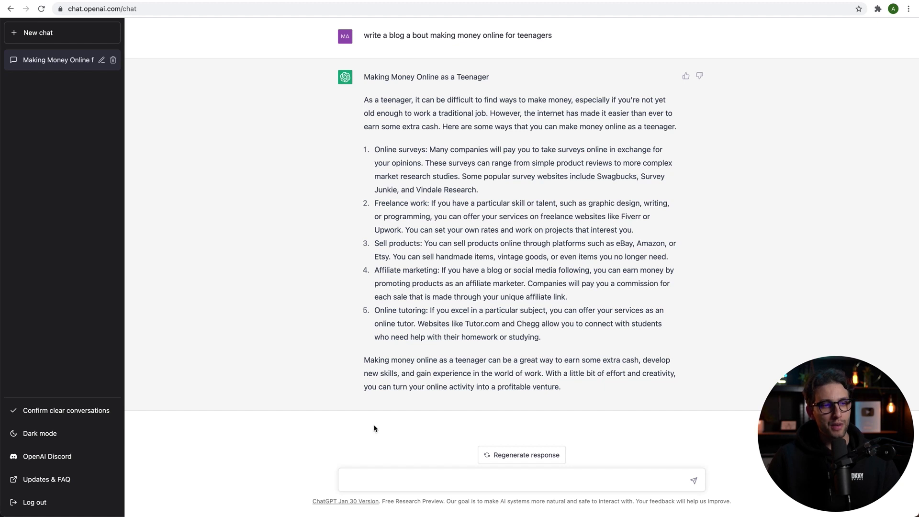
Ask ChatGPT to 'write me an inspiring story about amazing boys', correcting the typo before sending
text(rite me an inspiring sto)
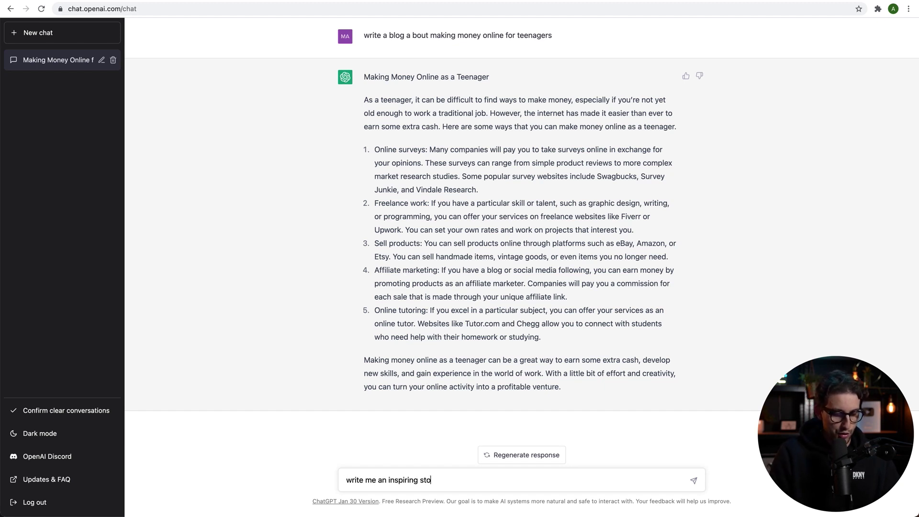
text(ry about amazin)
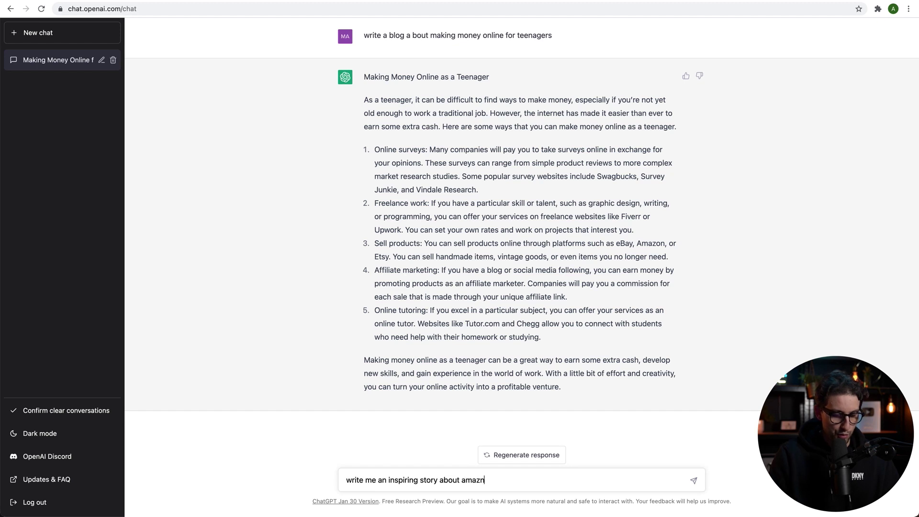
key(BackSpace)
text(ing boys)
key(Return)
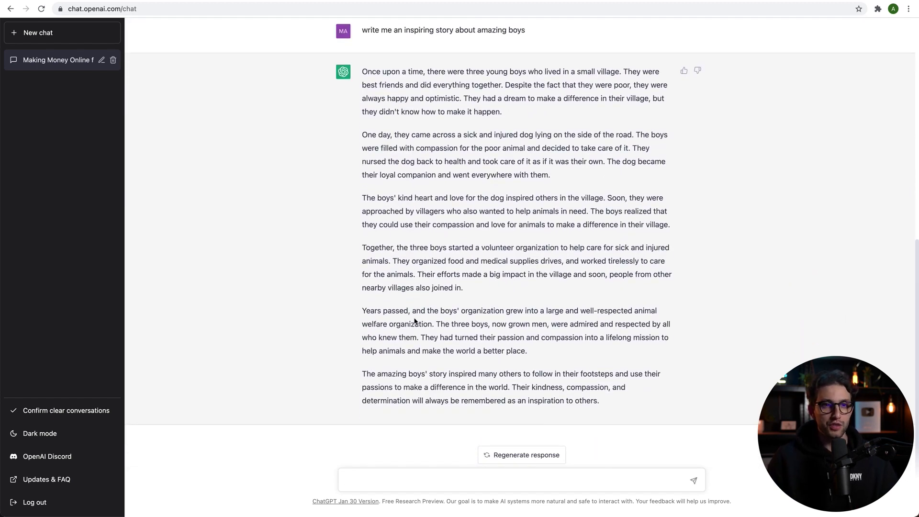
click(396, 488)
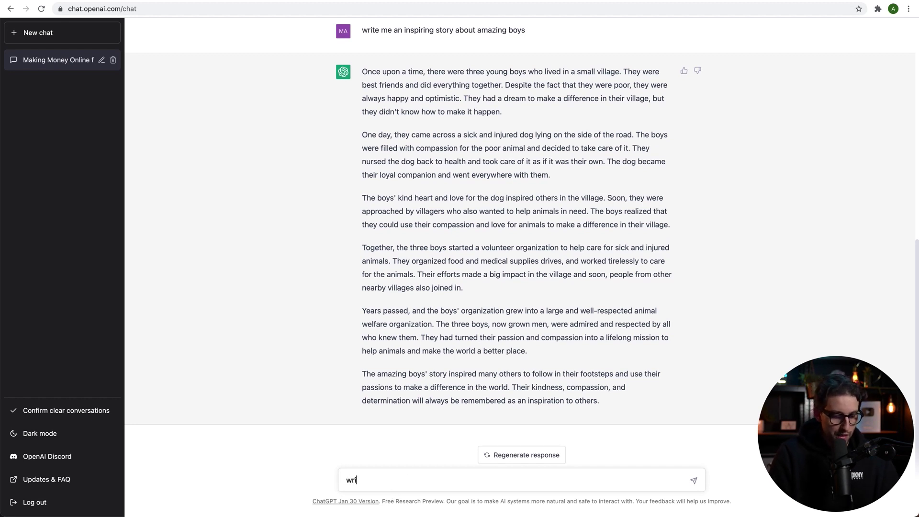
Ask ChatGPT to 'write me a story about a courageous boy' and scroll through the reply
text(write me a story about a courageous boy)
key(Return)
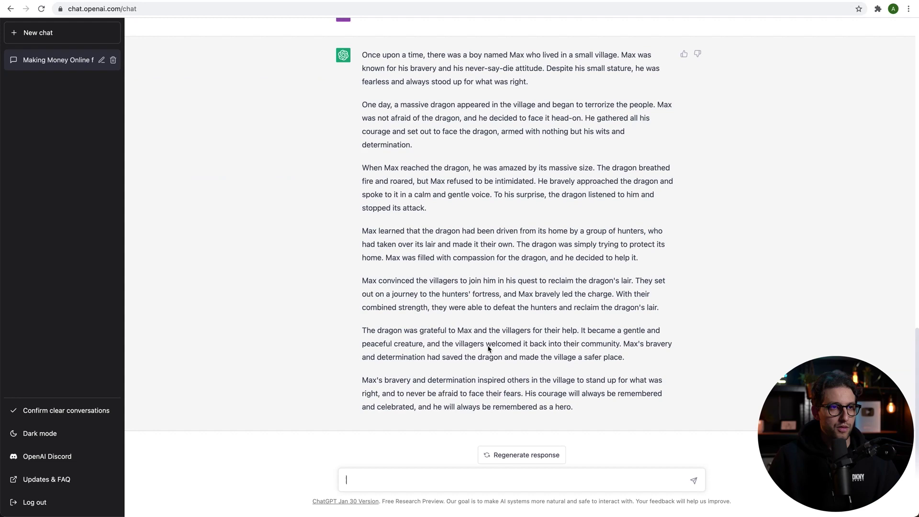
scroll(489, 349, up, 2)
scroll(489, 348, down, 3)
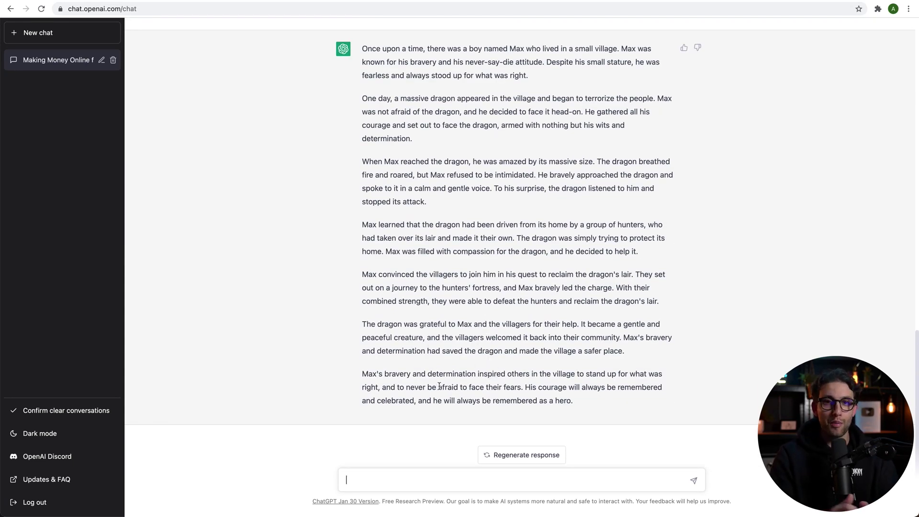
scroll(351, 153, up, 9)
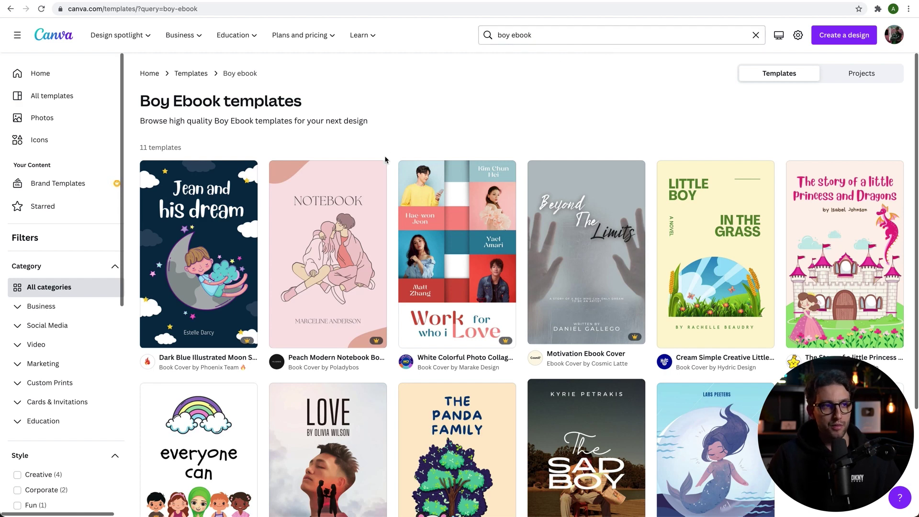
Preview the Dark Blue Illustrated Moon Sky Dream Boy Ebook Cover template and customize it
click(203, 256)
scroll(495, 267, down, 2)
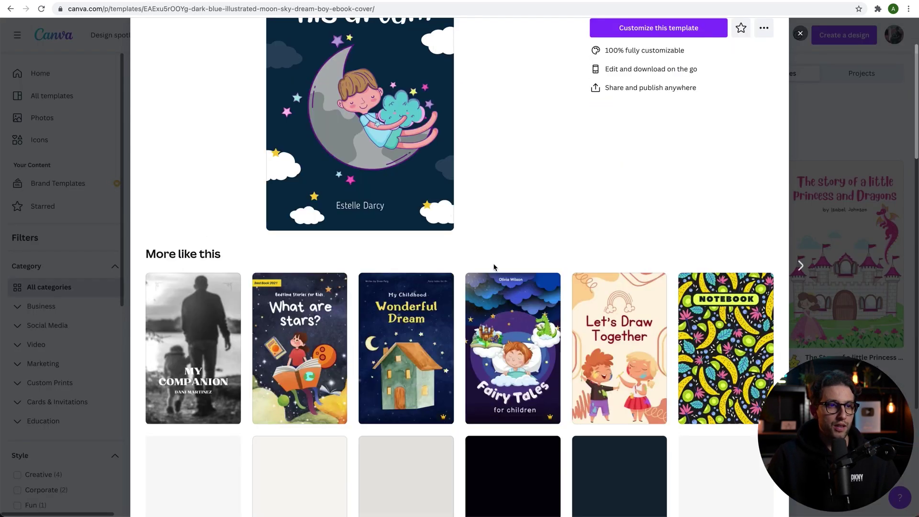
scroll(515, 345, down, 4)
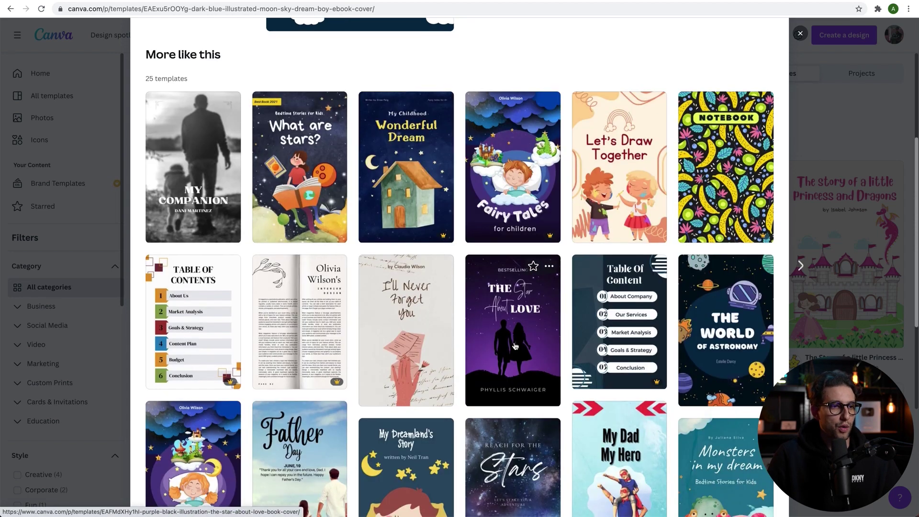
scroll(515, 345, down, 1)
scroll(575, 239, up, 8)
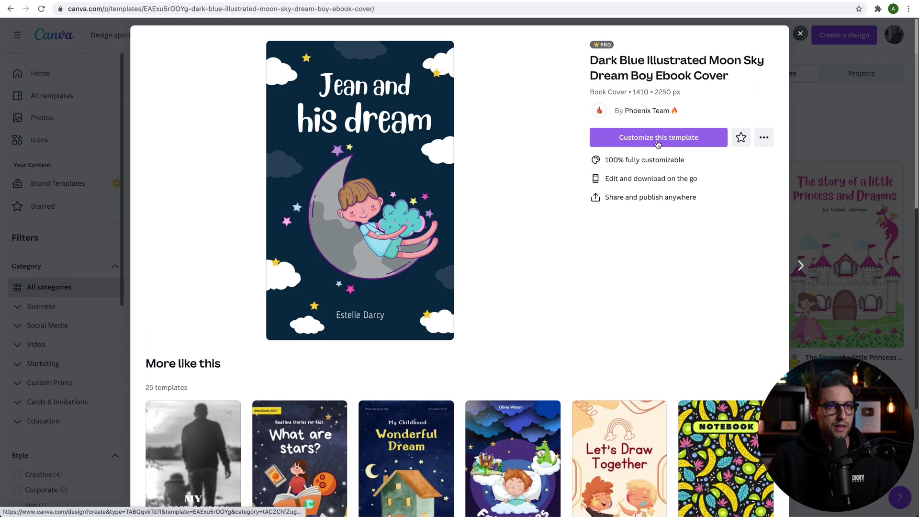
click(658, 139)
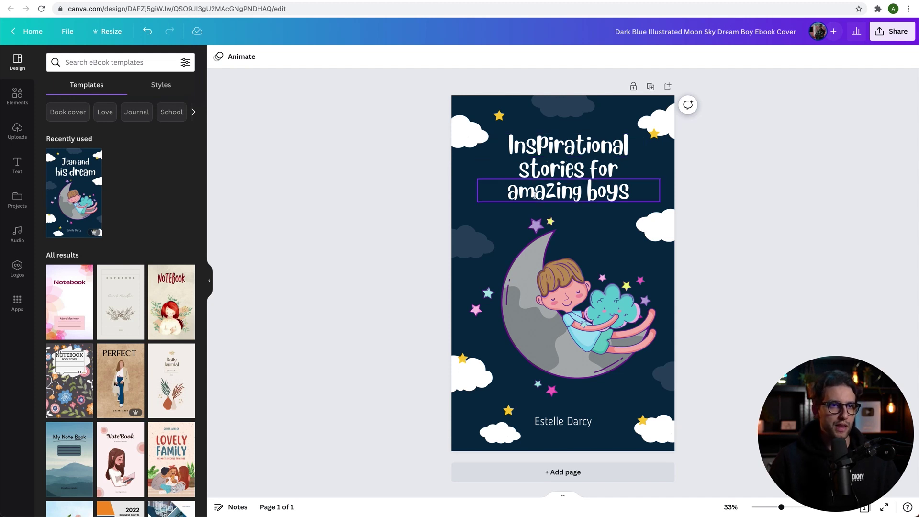
Prefix the cover title with '10' and delete the moon-and-boy illustration
double_click(508, 144)
text(10)
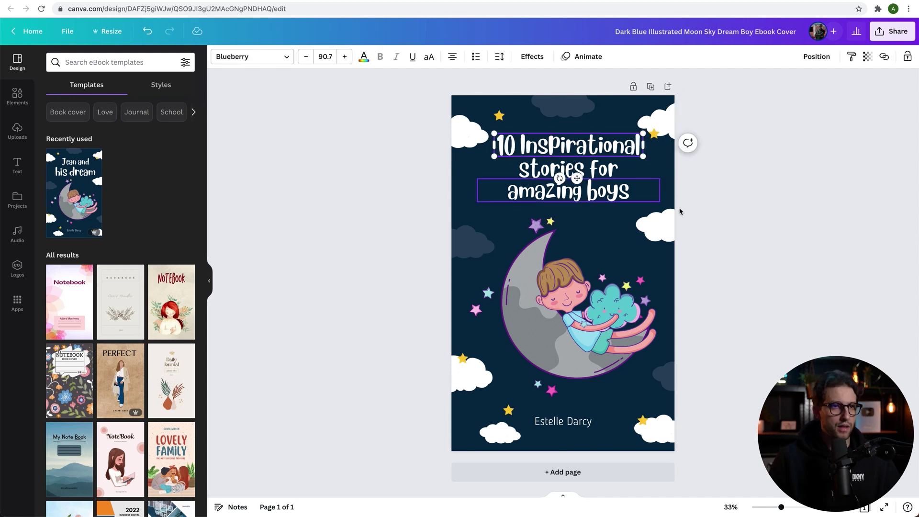
click(815, 215)
click(556, 312)
key(Delete)
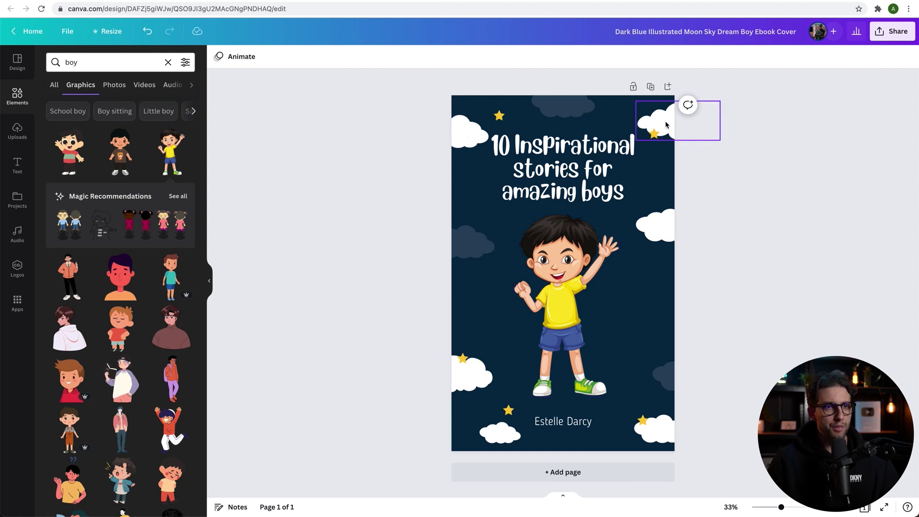
Replace the cover background with the starry night graphic and make the title box slightly taller
click(657, 225)
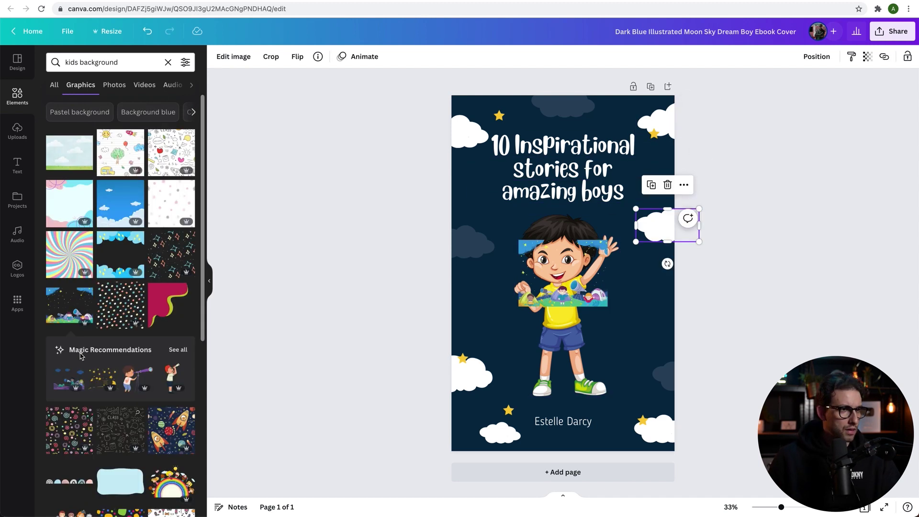
drag(72, 302, 610, 200)
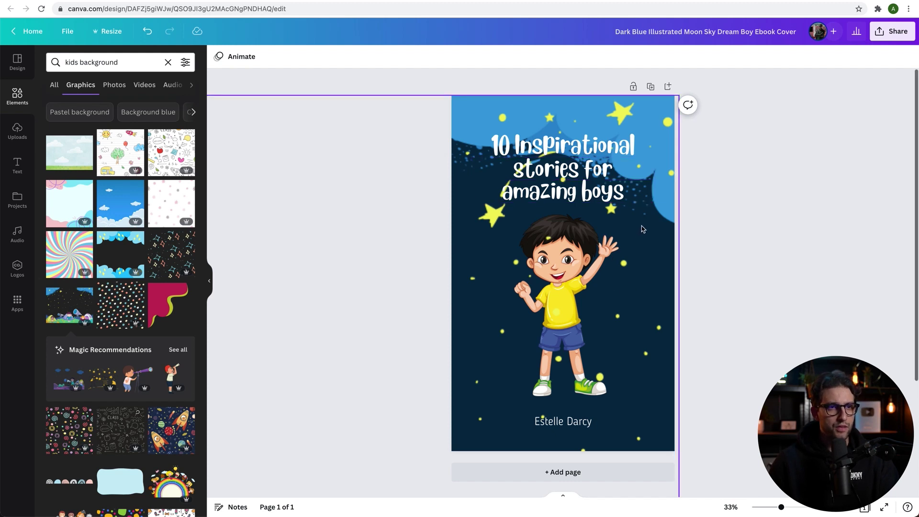
click(663, 230)
click(817, 57)
click(640, 192)
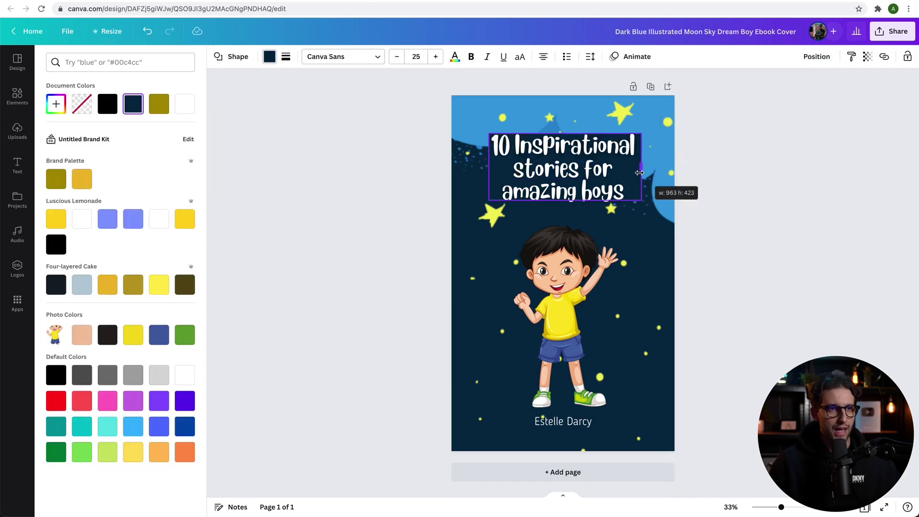
drag(567, 201, 567, 207)
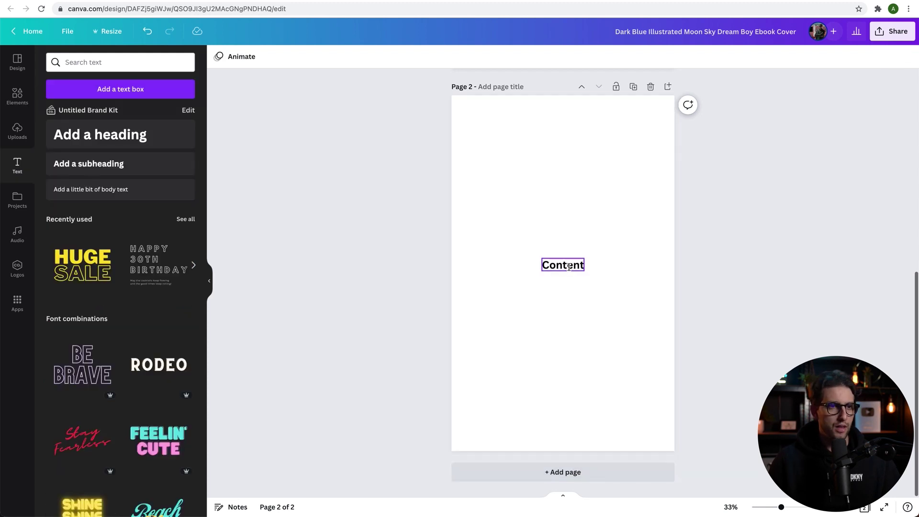
Move the Content heading to the top of page 2 and add a third page
click(564, 265)
drag(564, 264, 562, 122)
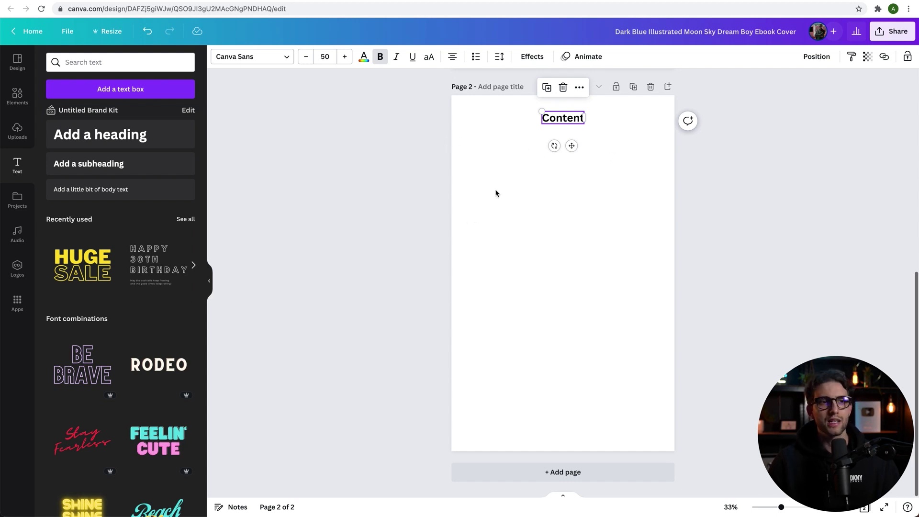
click(572, 472)
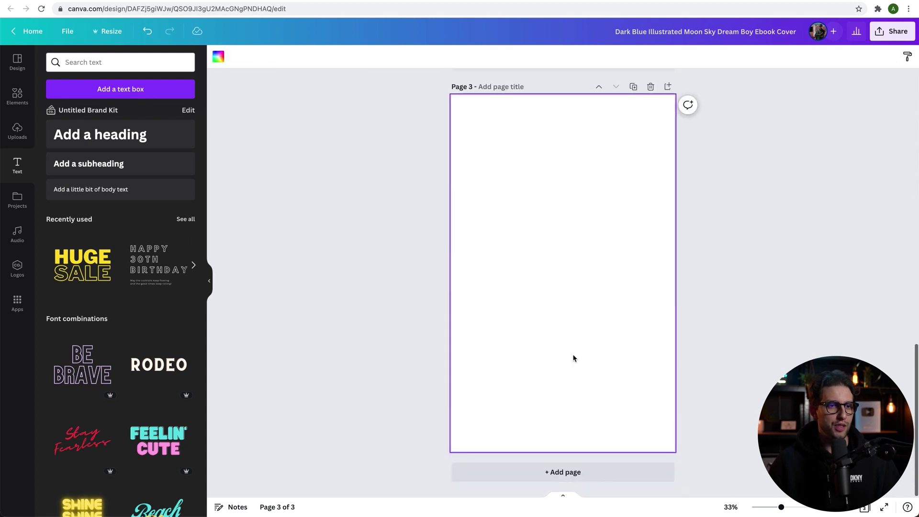
Add a small 'Copyright' heading near the top of page 3, then add a fourth page
key(t)
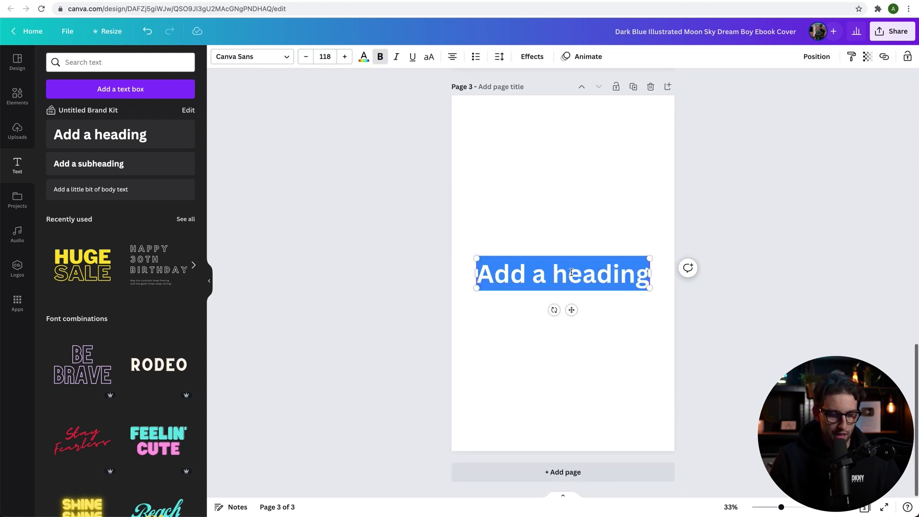
text(Copyright)
click(325, 56)
click(325, 329)
click(516, 284)
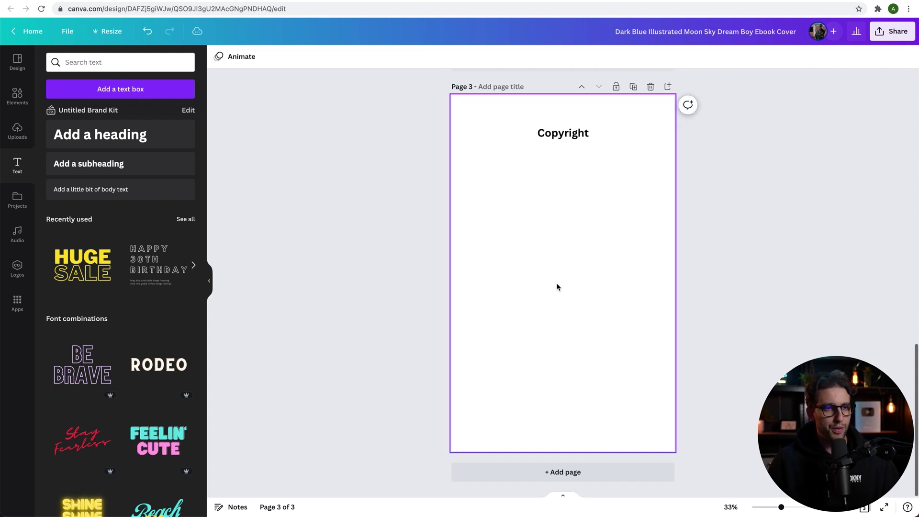
key(super+Return)
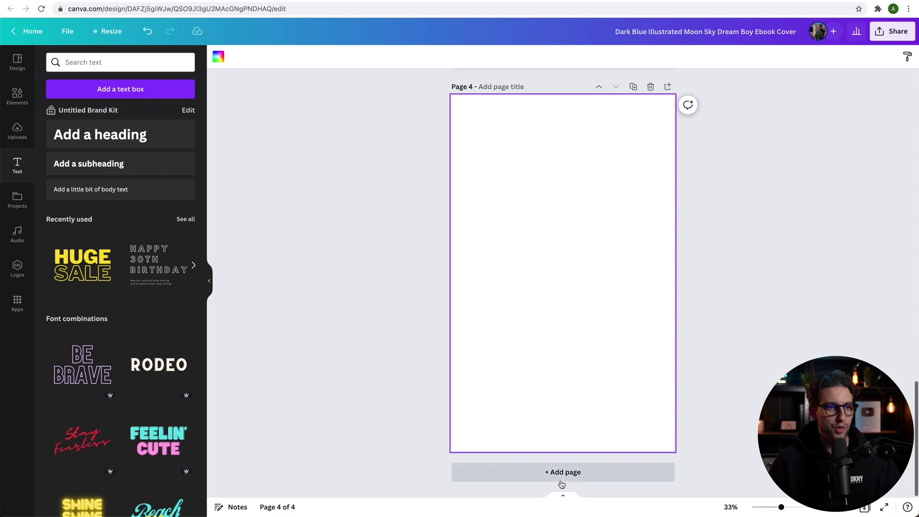
Ask ChatGPT for a title for the first story and paste the title and story onto page 4
text(Story 1)
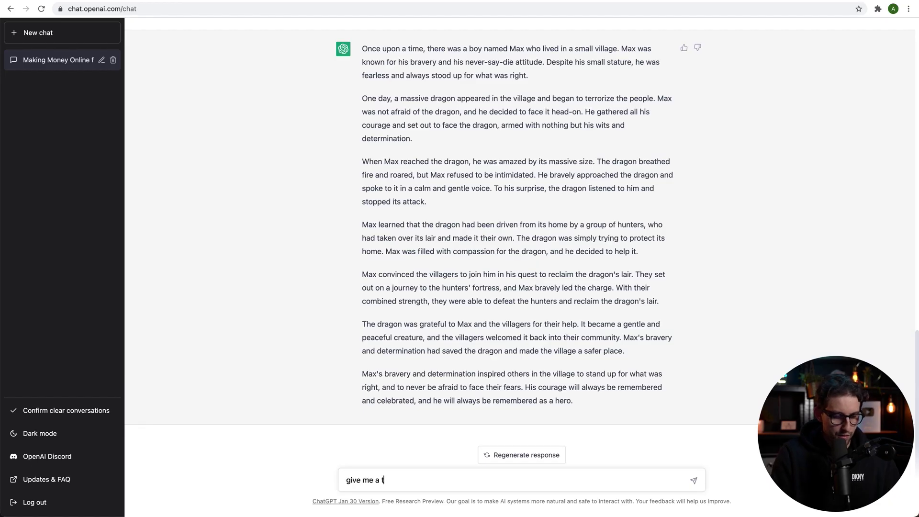
text(itle for the fi)
text(rst story)
key(Return)
drag(560, 401, 360, 401)
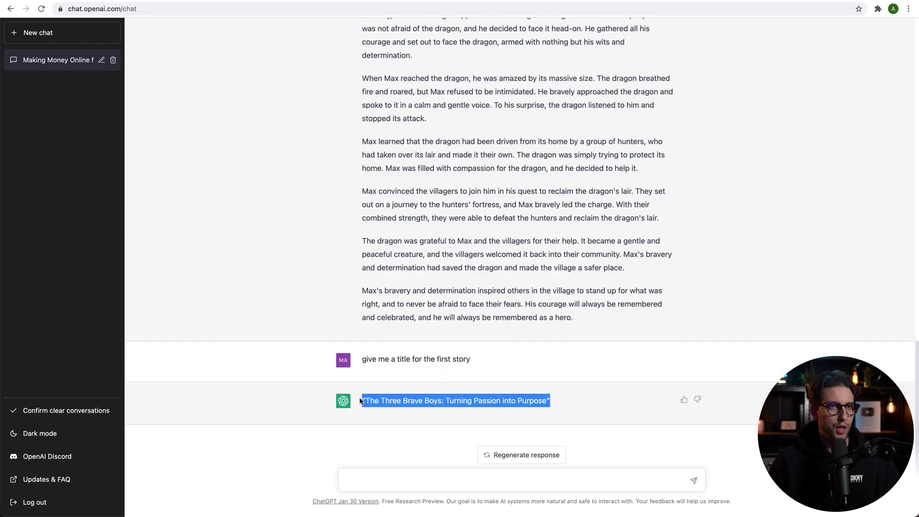
drag(363, 105, 620, 434)
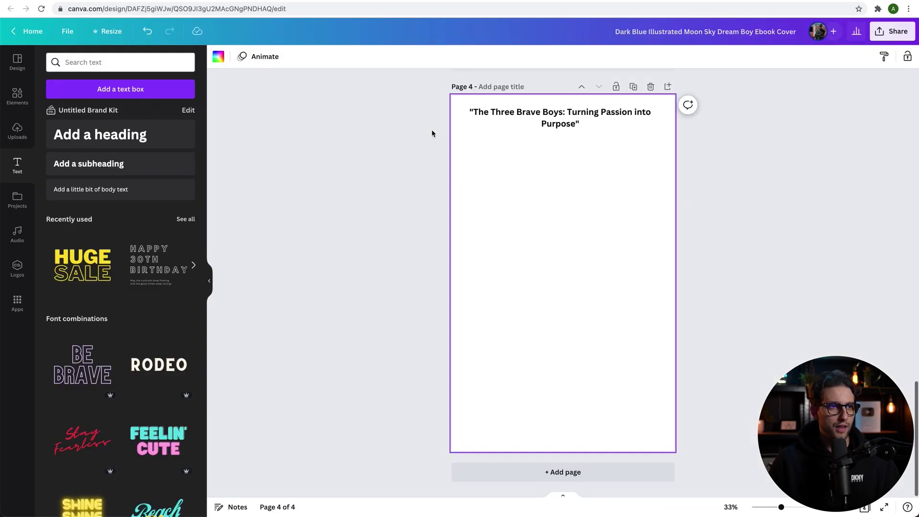
text(Once upon a time, there were three young boys who lived in a small village. They were best friends and did everything together. Despite the fact that they were poor, they were always happy and optimistic. They had a dream to make a difference in their village, but they didn't know how to make it happen. One day, they came across a sick and injured dog lying on the side of the road. The boys were filled with compassion for the poor animal and decided to take care of it. They nursed the dog back to health and took care of it as if it was their own. The dog became their loyal companion and went everywhere with them. The boys' kind heart and love for the dog inspired others in the village. Soon, they were approached by villagers who also wanted to help animals in need. The boys realized that they could use their compassion and love for animals to make a difference in their village. Together, the three boys started a volunteer organization to help care for sick and injured animals. They organized food and medical supplies drives, and worked tirelessly to care for the animals. Their efforts made a big impact in the village and soon, people from other nearby villages also joined in. Years passed, and the boys' organization grew into a large and well-respected animal welfare organization. The three boys, now grown men, were admired and respected by all who knew them. They had turned their passion and compassion into a lifelong mission to help animals and make the world a better place. The amazing boys' story inspired many others to follow in their footsteps and use their passions to make a difference in the world. Their kindness, compassion, and determination will always be remembered as an inspiration to others.)
Reduce the story text size by four steps and narrow its text block
triple_click(538, 235)
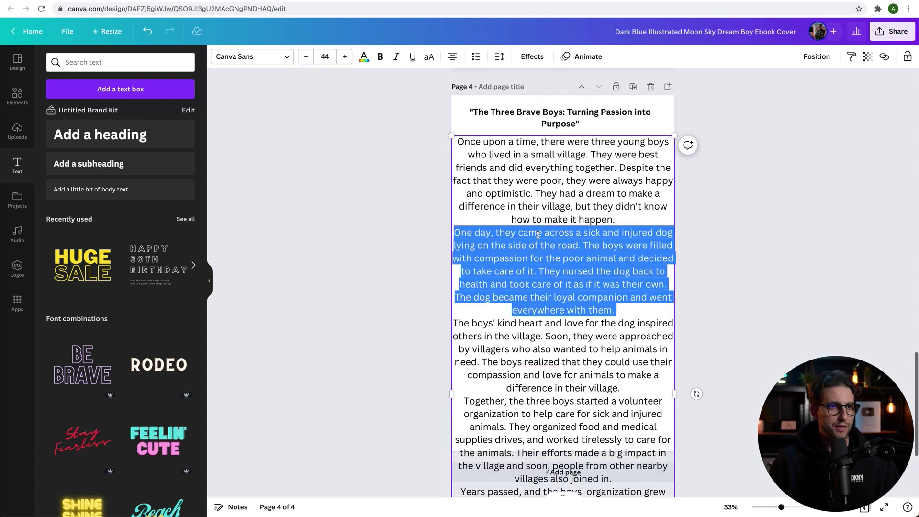
key(ctrl+a)
click(305, 56)
click(306, 57)
click(305, 57)
click(305, 56)
click(305, 56)
click(306, 57)
click(306, 57)
click(306, 56)
drag(674, 304, 663, 305)
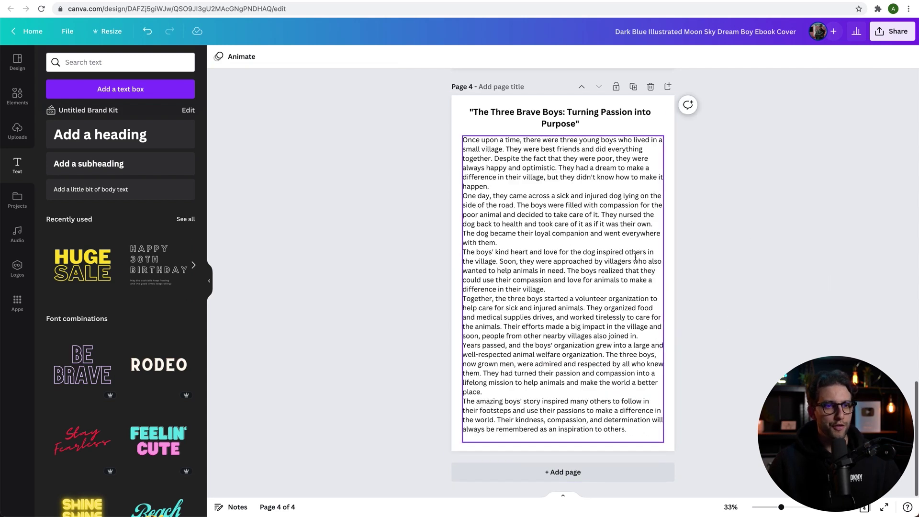
Download all 4 pages of the ebook as a PDF Standard file
click(893, 32)
click(785, 260)
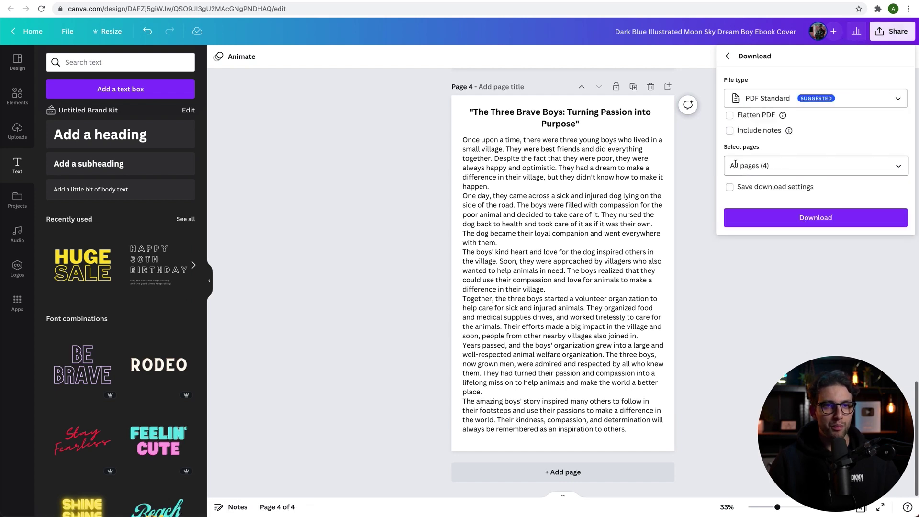
click(820, 218)
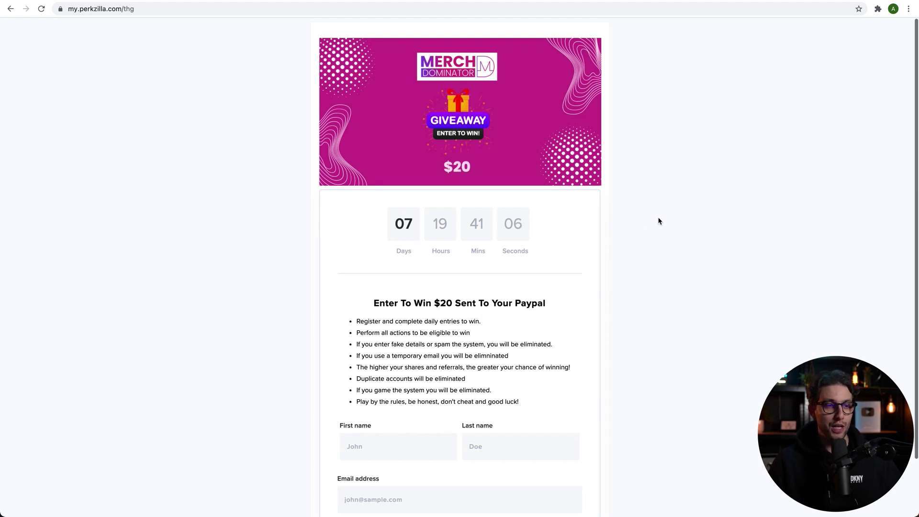
Scroll down the Perkzilla $20 PayPal giveaway page to the entry form
scroll(656, 229, down, 3)
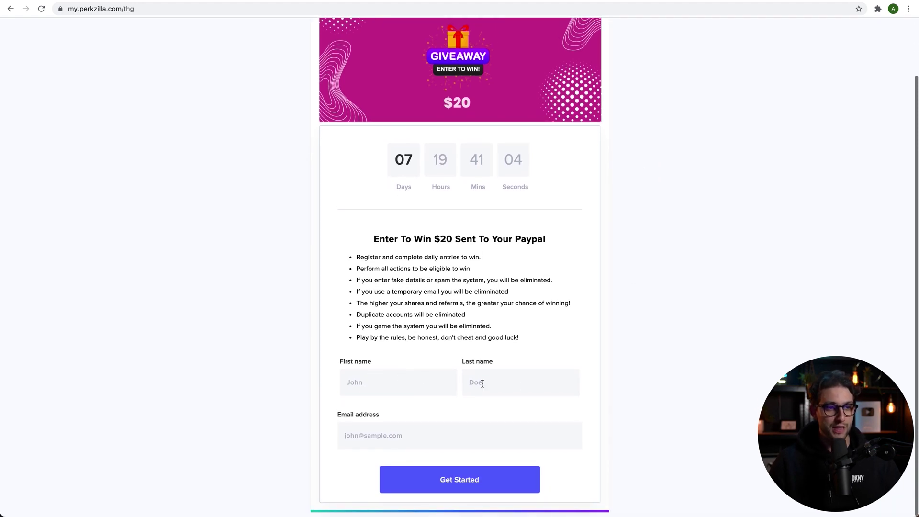